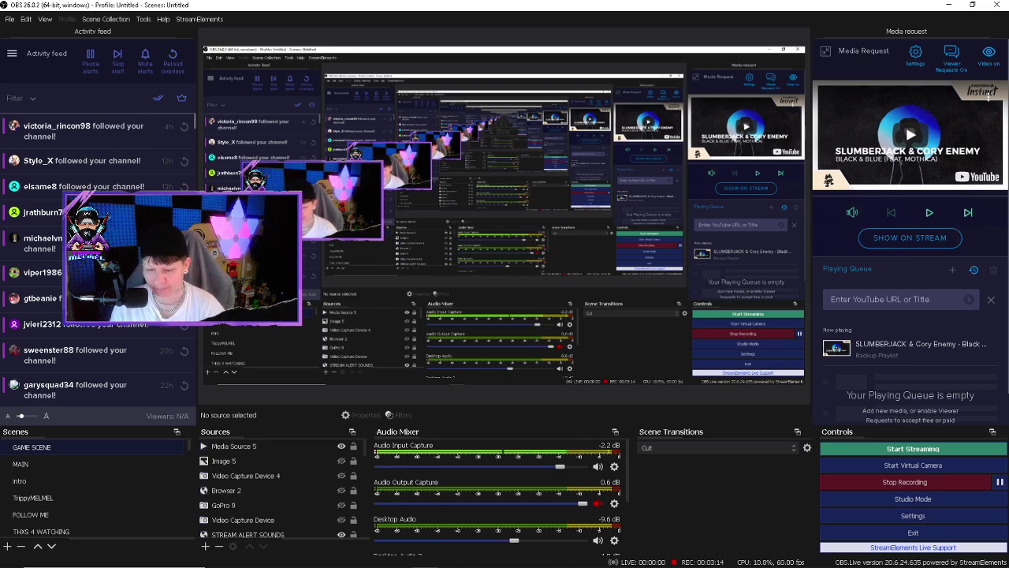
Step: Open the program settings and apply the Dark (Default) interface theme
{"action": "left_click", "coordinate": [932, 517]}
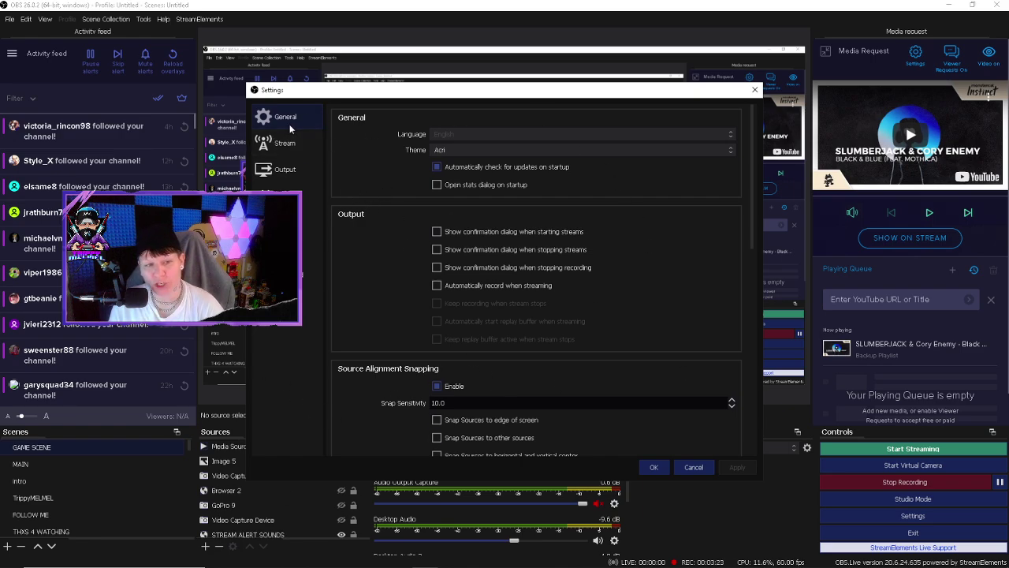
{"action": "left_click_drag", "start_coordinate": [532, 102], "coordinate": [702, 76]}
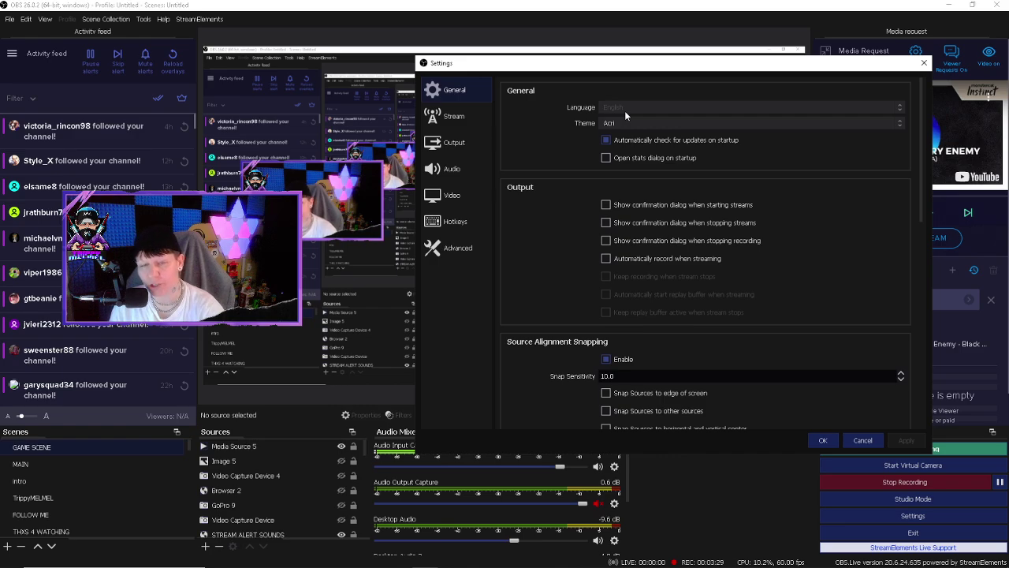
{"action": "left_click", "coordinate": [644, 123]}
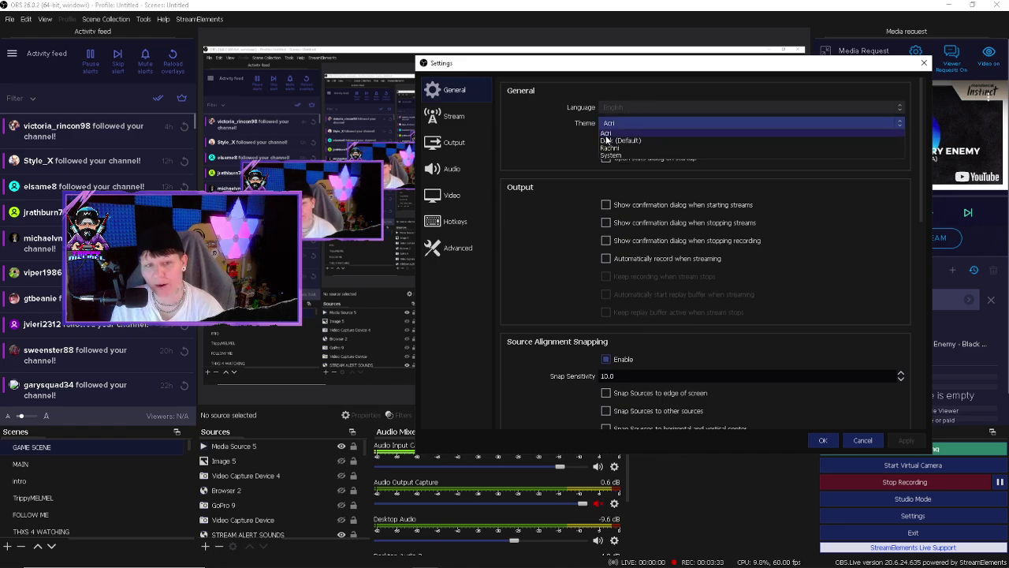
{"action": "left_click", "coordinate": [616, 143]}
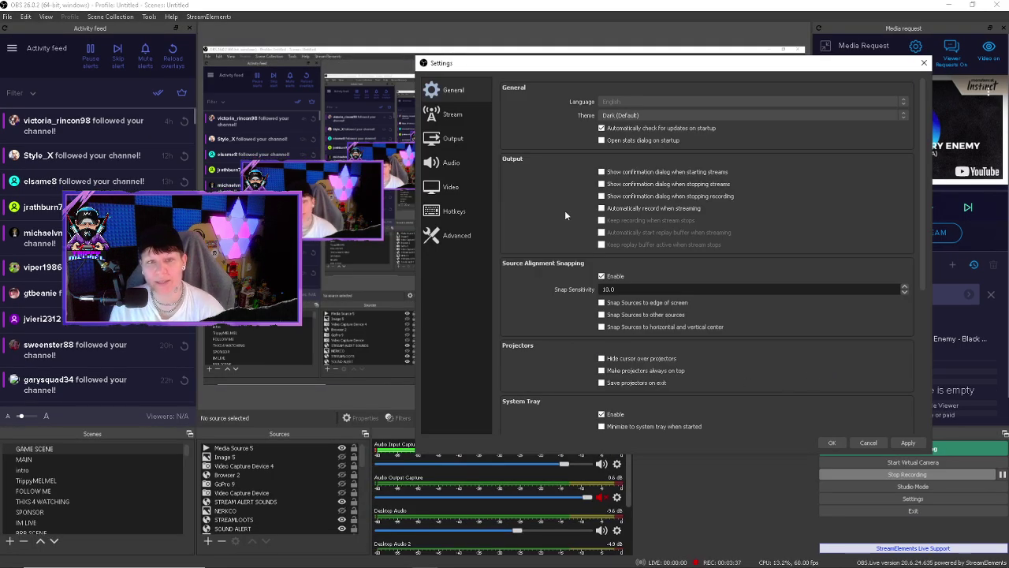
{"action": "left_click", "coordinate": [906, 443]}
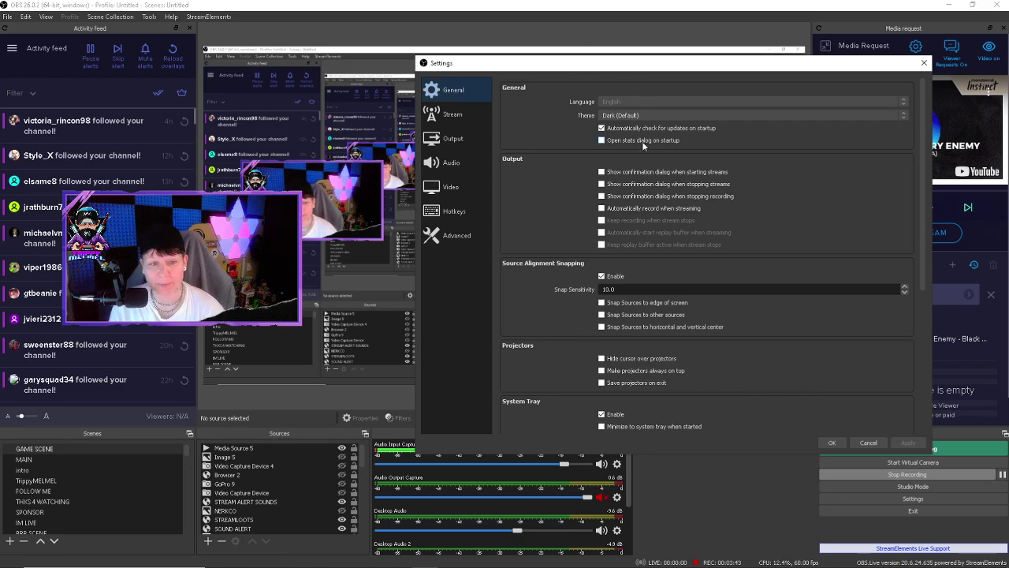
Step: Try out the Acri, Dark (Default), Rachni and System interface themes in turn
{"action": "left_click", "coordinate": [658, 117]}
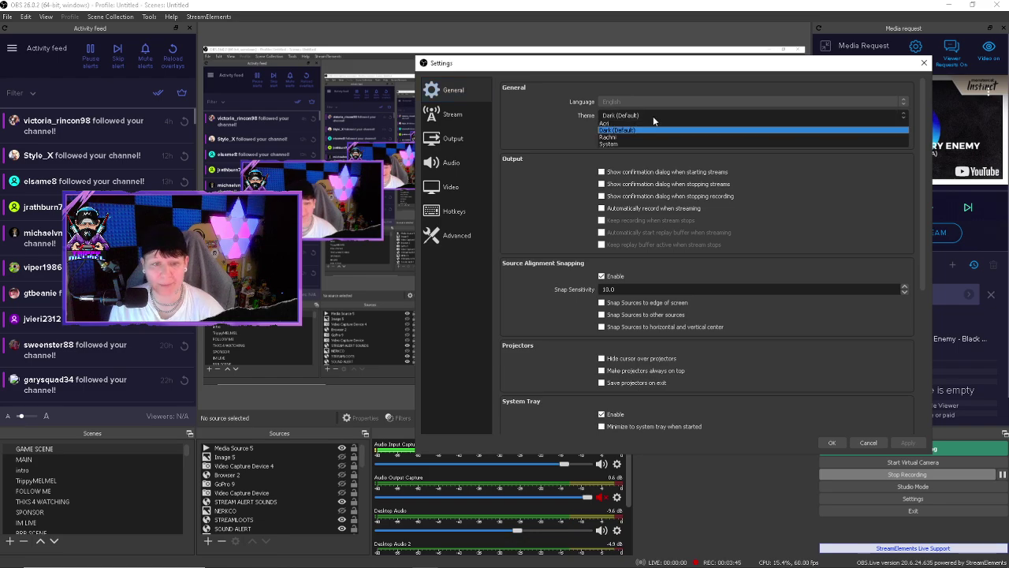
{"action": "left_click", "coordinate": [613, 130]}
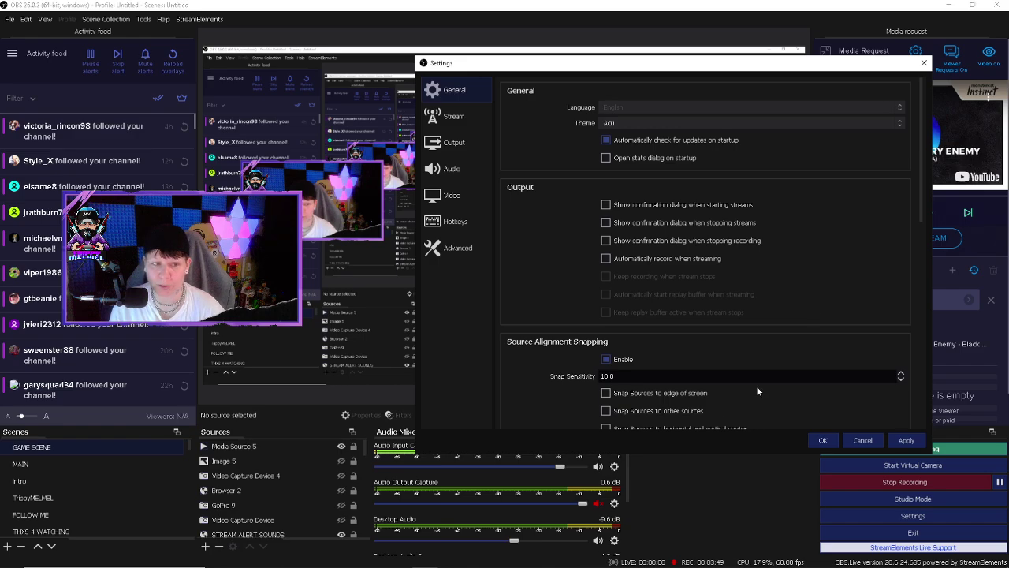
{"action": "left_click", "coordinate": [662, 124]}
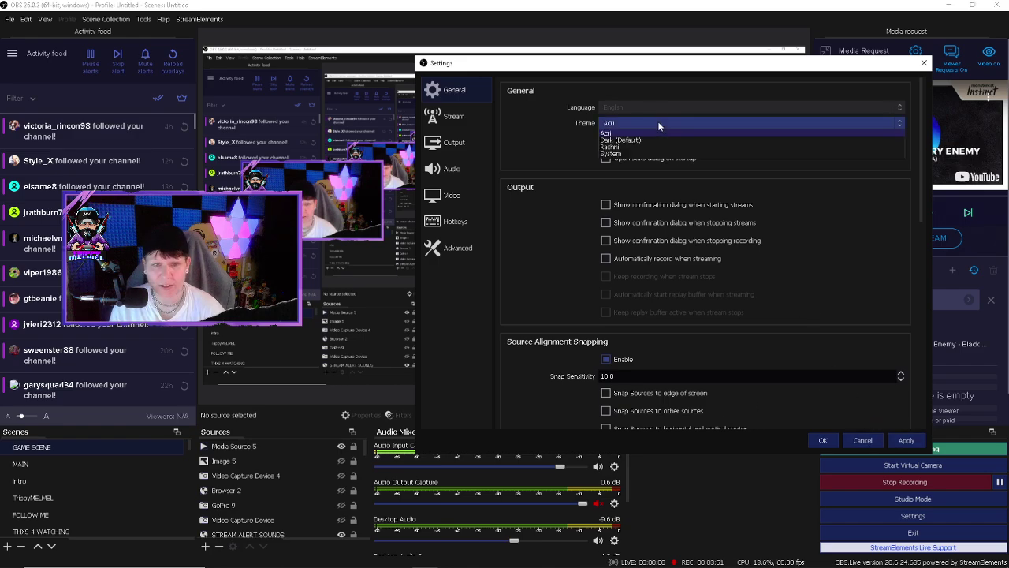
{"action": "left_click", "coordinate": [647, 135]}
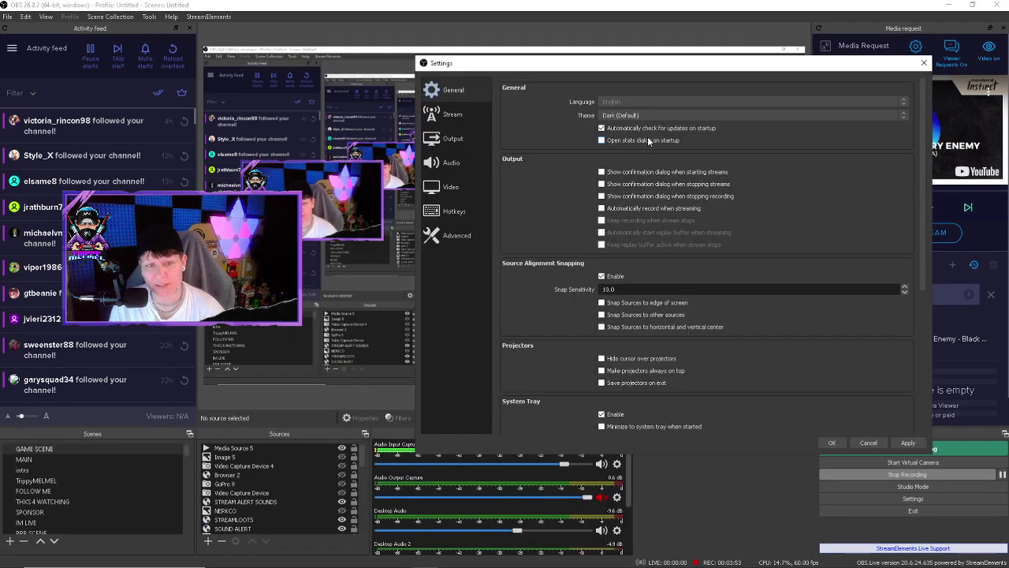
{"action": "left_click", "coordinate": [655, 115]}
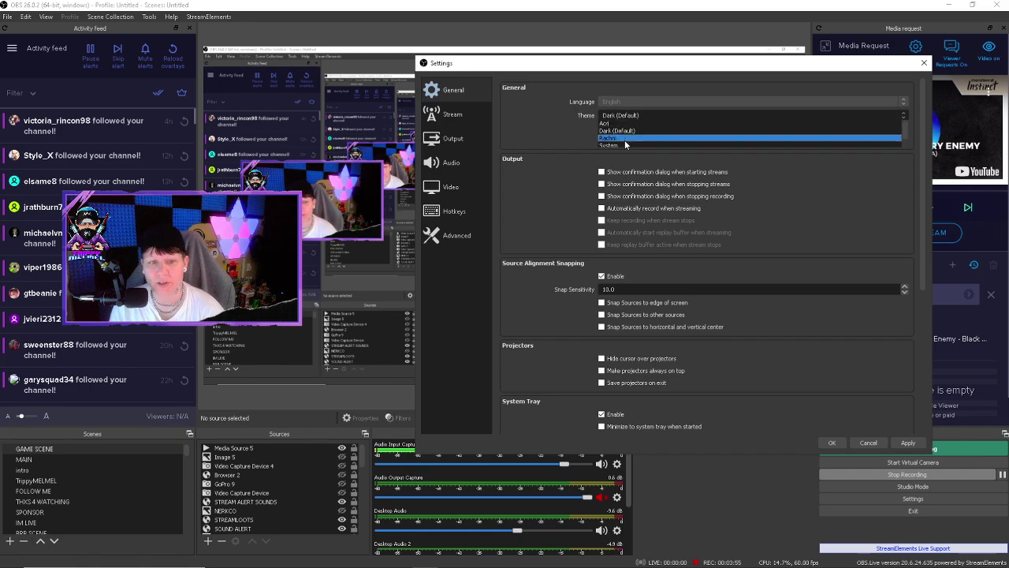
{"action": "left_click", "coordinate": [625, 138]}
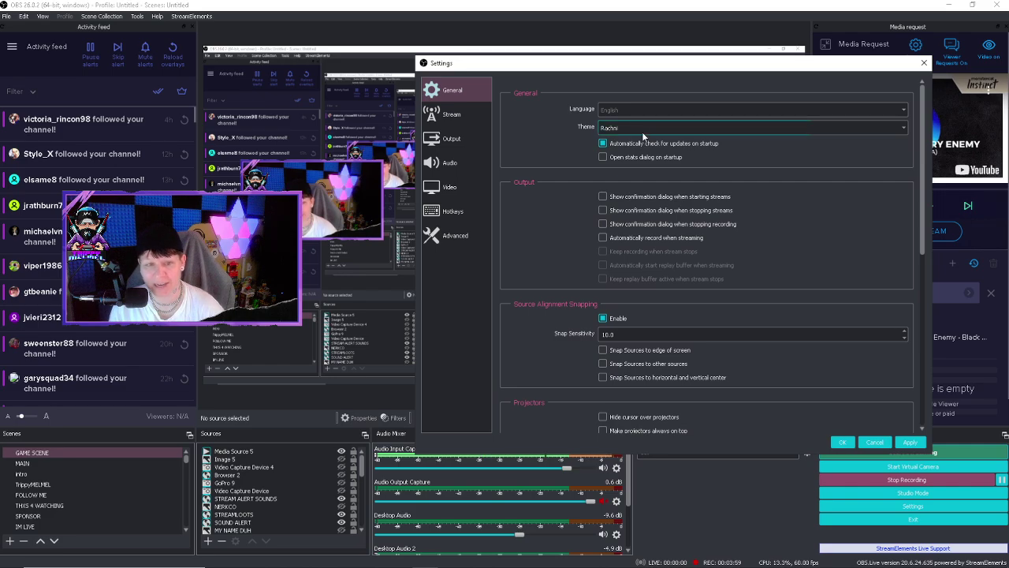
{"action": "left_click", "coordinate": [645, 128]}
{"action": "left_click", "coordinate": [633, 160]}
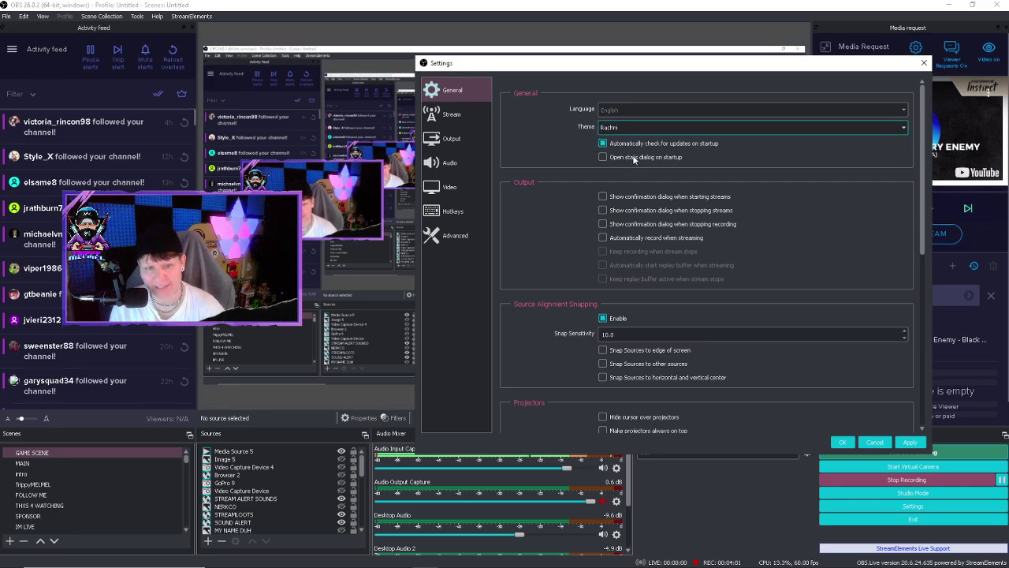
{"action": "key", "text": "Down"}
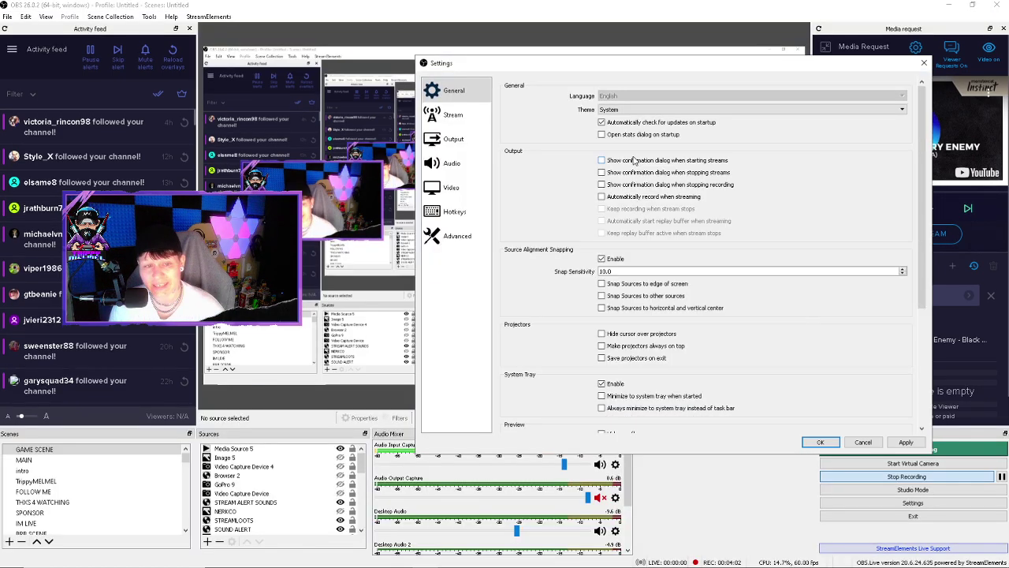
Step: Switch the theme back to Dark (Default) and apply the change
{"action": "left_click", "coordinate": [651, 109]}
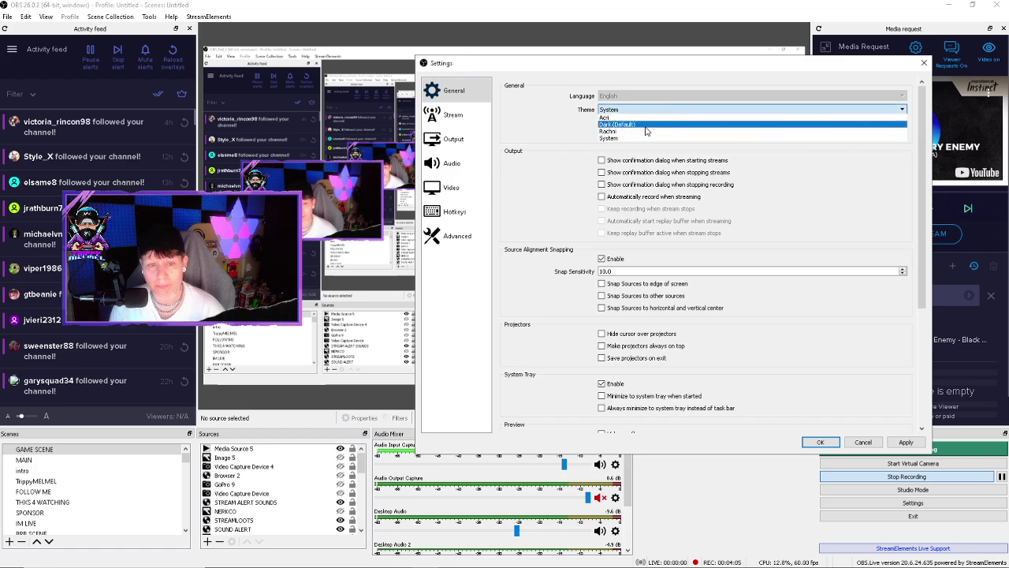
{"action": "left_click", "coordinate": [646, 126]}
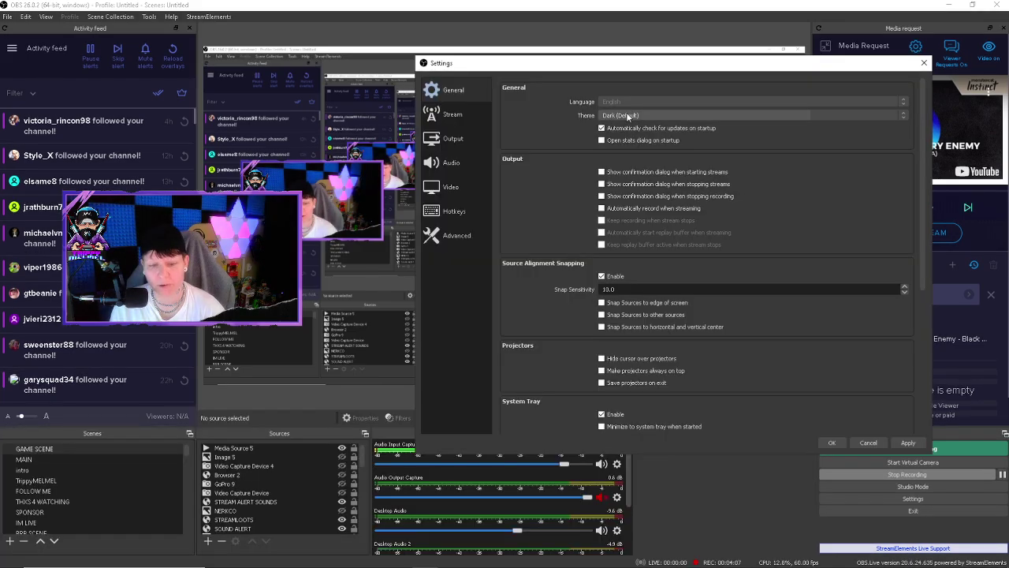
{"action": "left_click", "coordinate": [907, 443]}
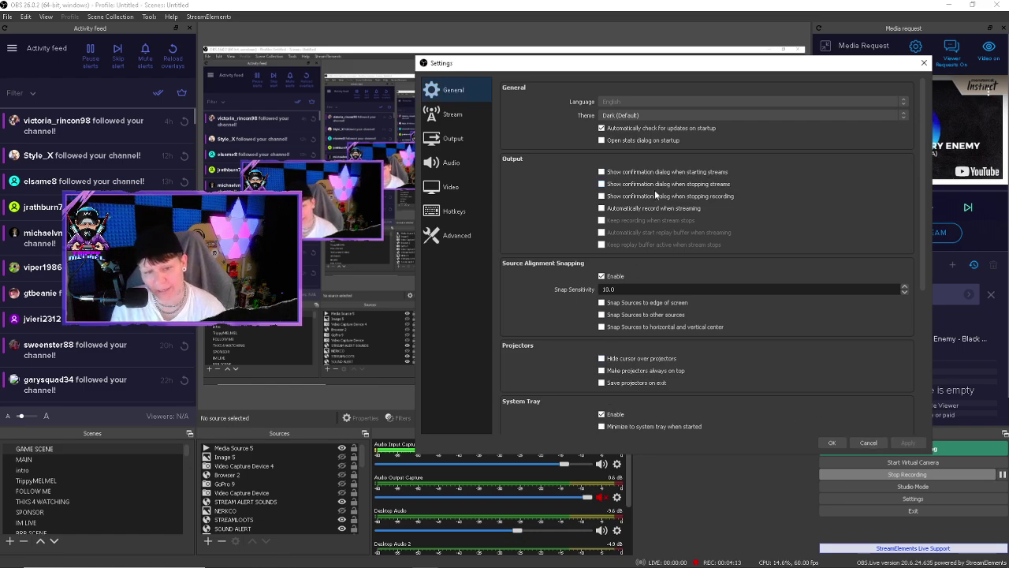
Step: Review the general settings for output, source snapping, projectors, system tray, preview, importers, Studio Mode and Multiview
{"action": "scroll", "coordinate": [775, 288], "scroll_direction": "down", "scroll_amount": 5}
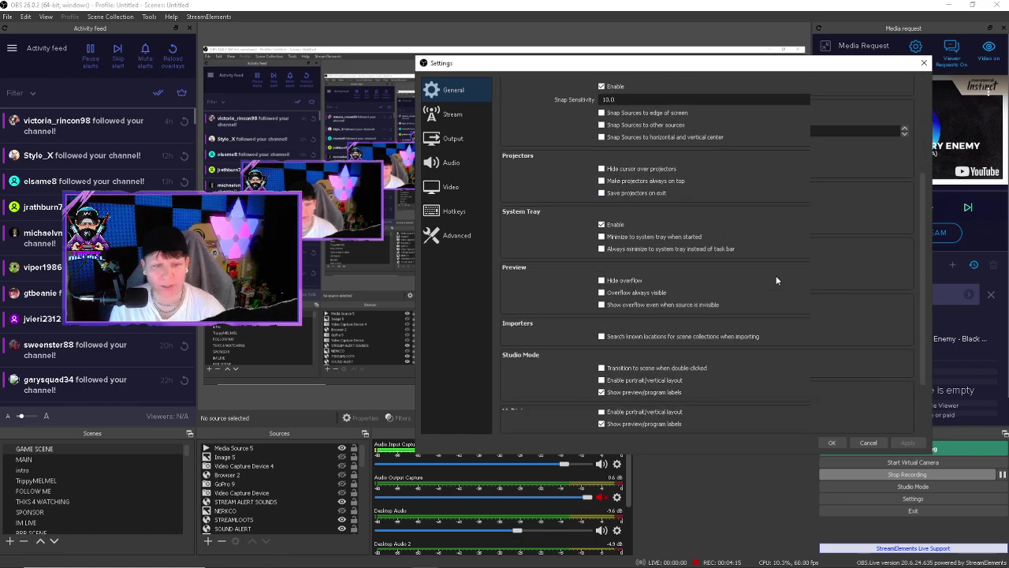
{"action": "scroll", "coordinate": [776, 287], "scroll_direction": "up", "scroll_amount": 4}
{"action": "scroll", "coordinate": [783, 267], "scroll_direction": "up", "scroll_amount": 1}
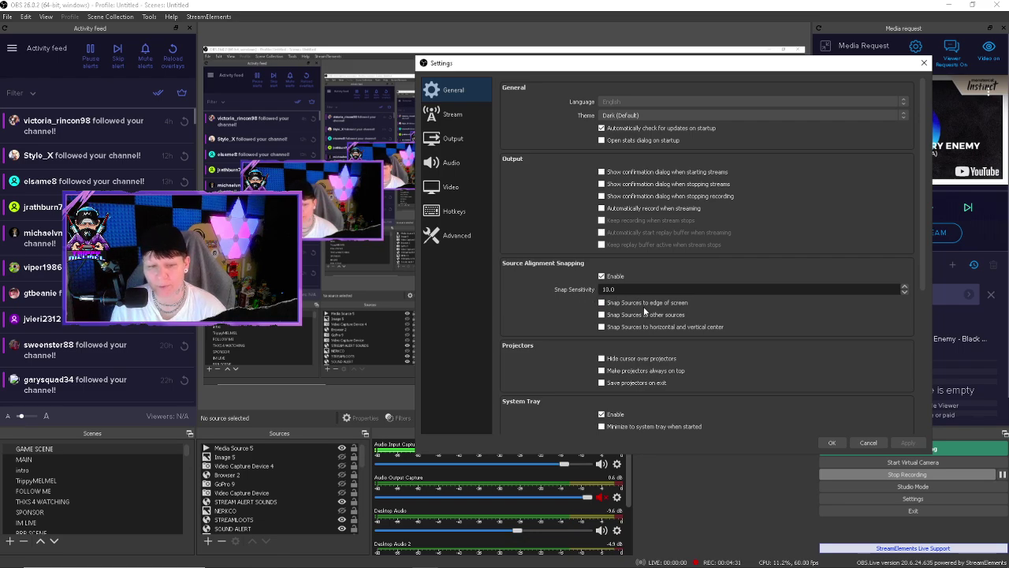
{"action": "scroll", "coordinate": [644, 306], "scroll_direction": "down", "scroll_amount": 4}
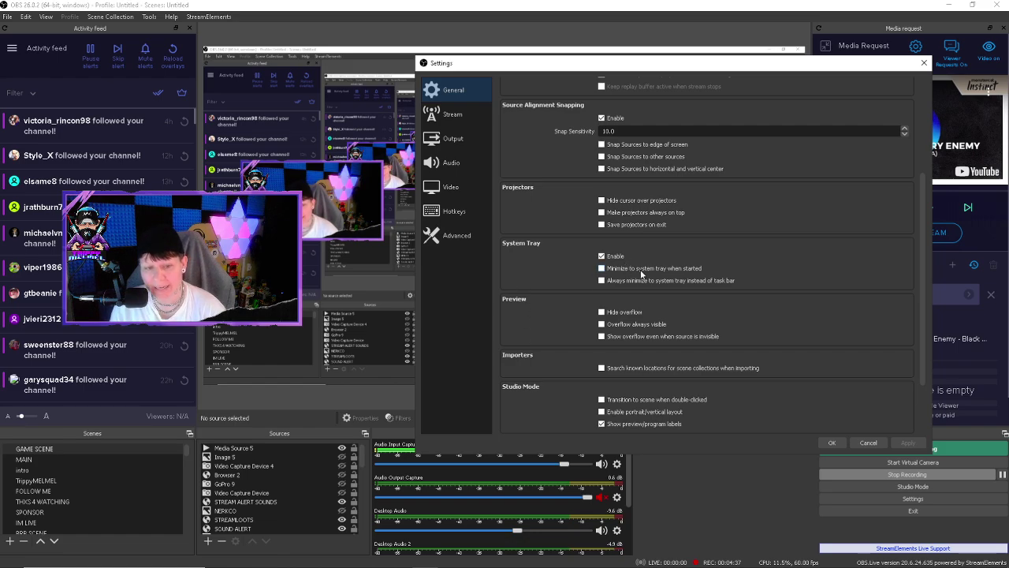
{"action": "scroll", "coordinate": [642, 275], "scroll_direction": "down", "scroll_amount": 2}
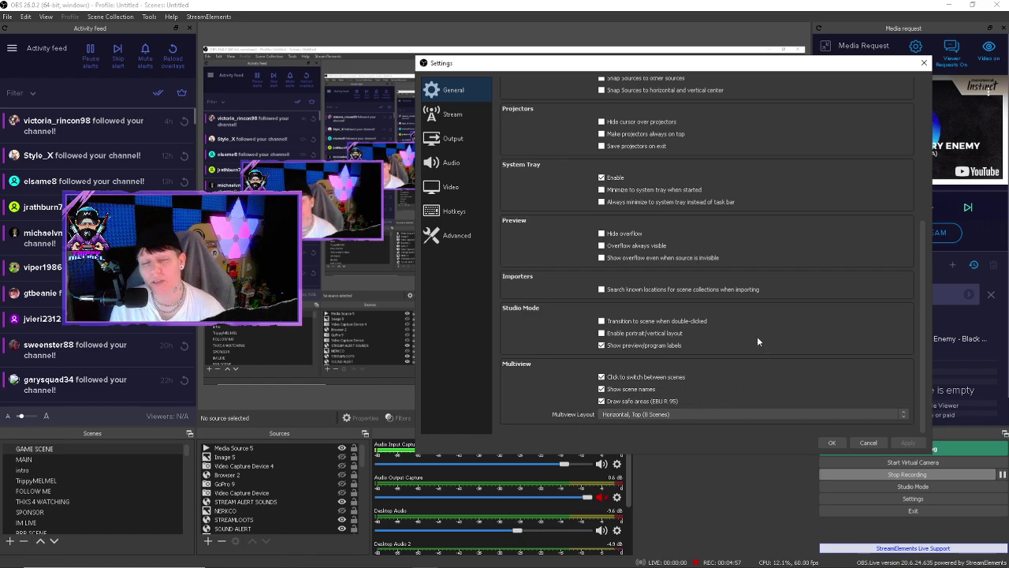
{"action": "scroll", "coordinate": [651, 241], "scroll_direction": "up", "scroll_amount": 3}
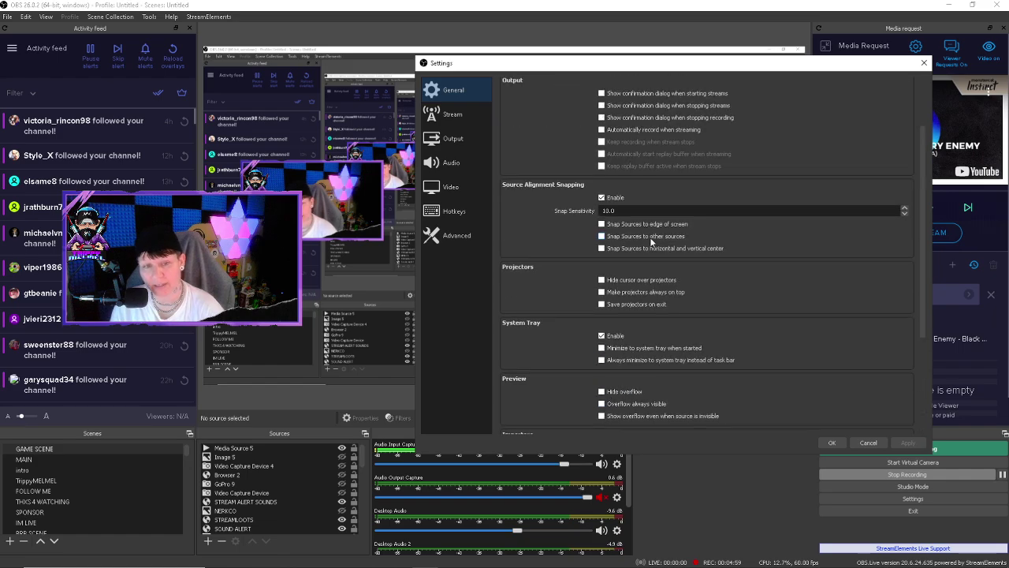
{"action": "scroll", "coordinate": [651, 241], "scroll_direction": "up", "scroll_amount": 1}
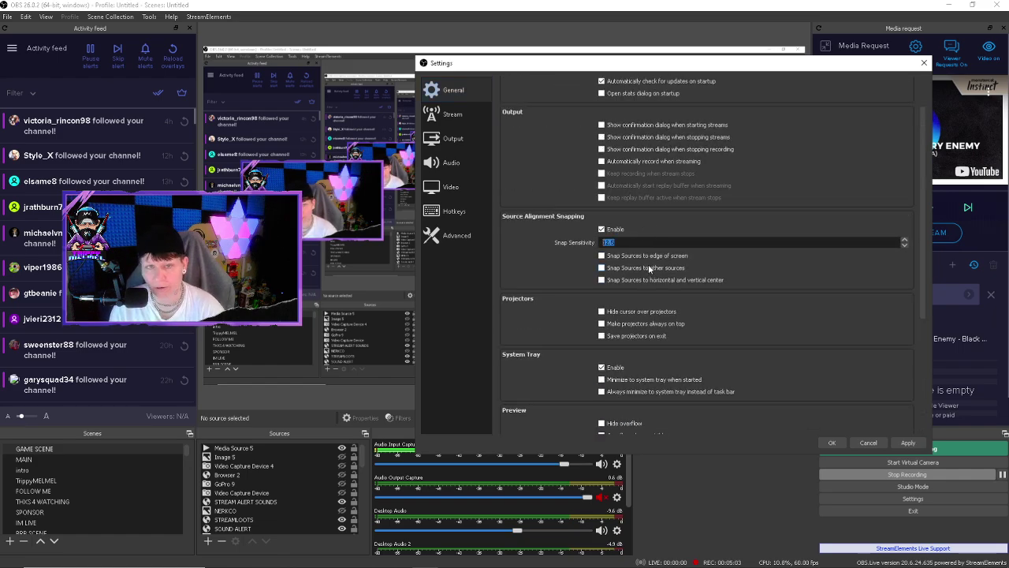
Step: In the stream settings, choose Twitch as the service and Auto (Recommended) as the server
{"action": "left_click", "coordinate": [460, 118]}
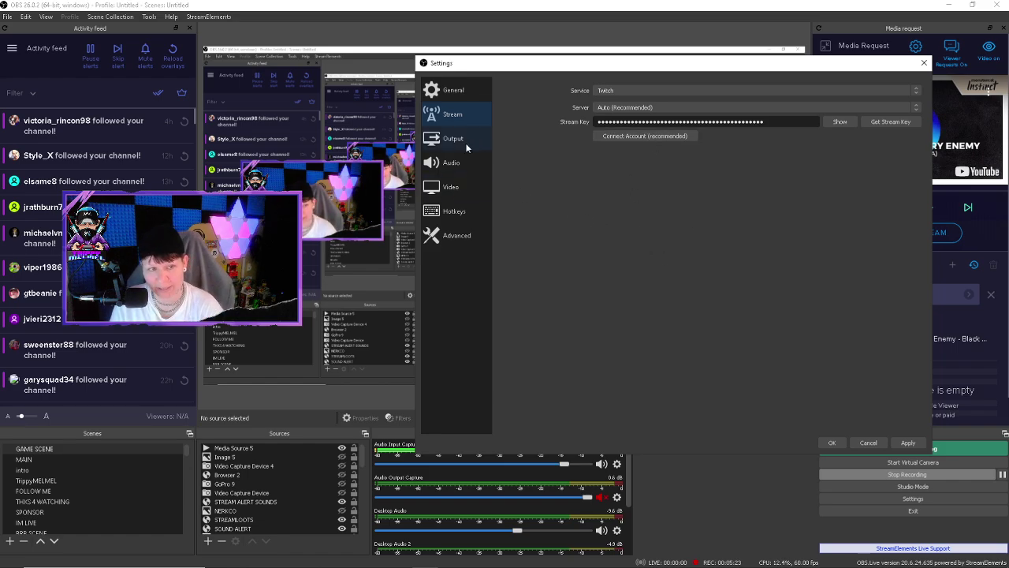
{"action": "left_click", "coordinate": [637, 89]}
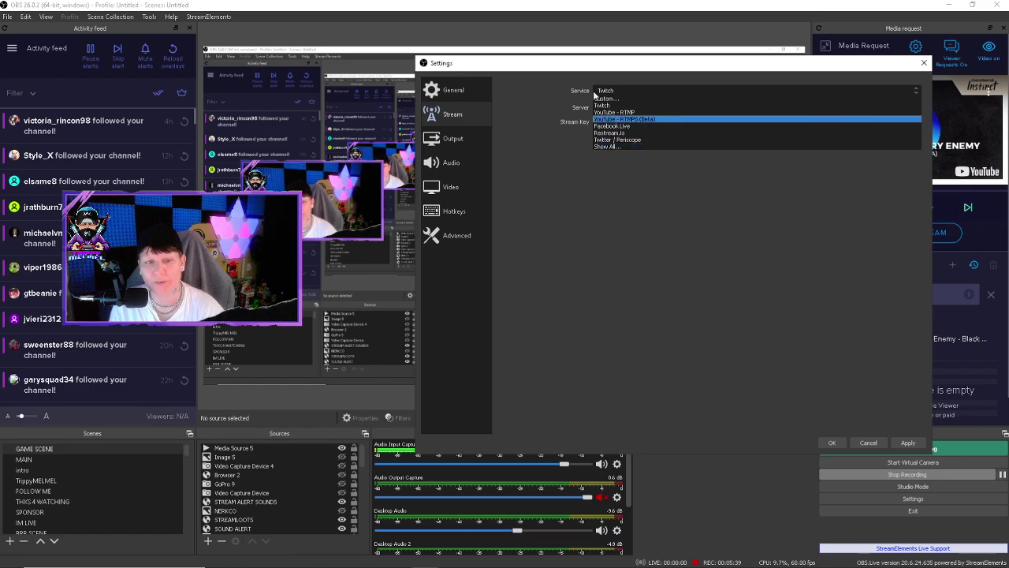
{"action": "left_click", "coordinate": [622, 107]}
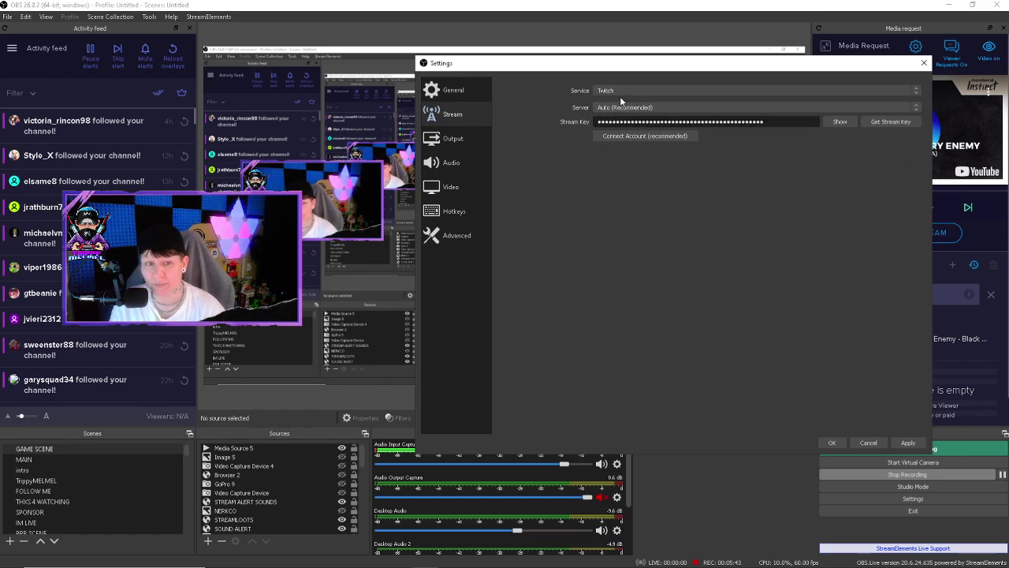
{"action": "left_click", "coordinate": [674, 106]}
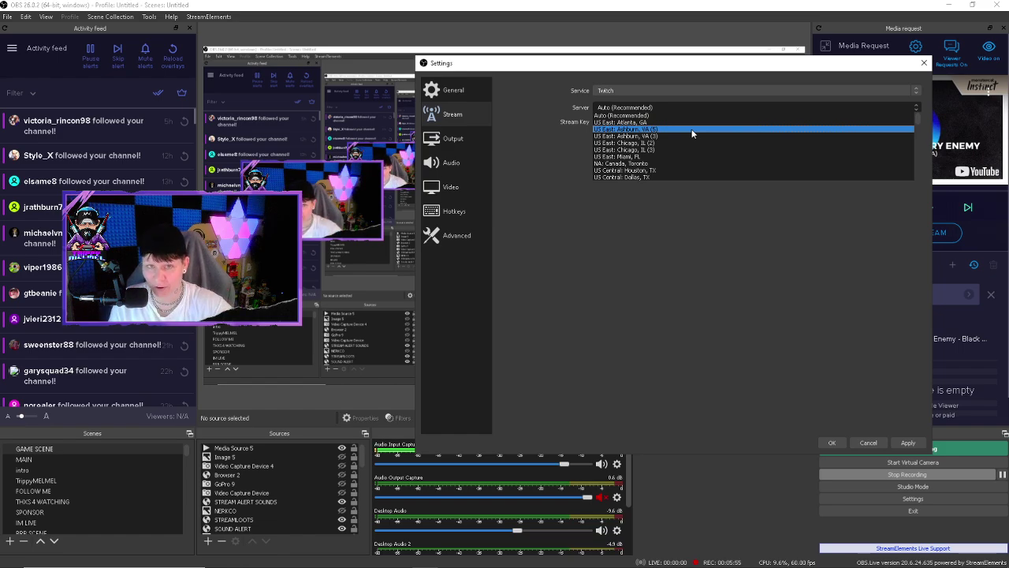
{"action": "left_click", "coordinate": [642, 115]}
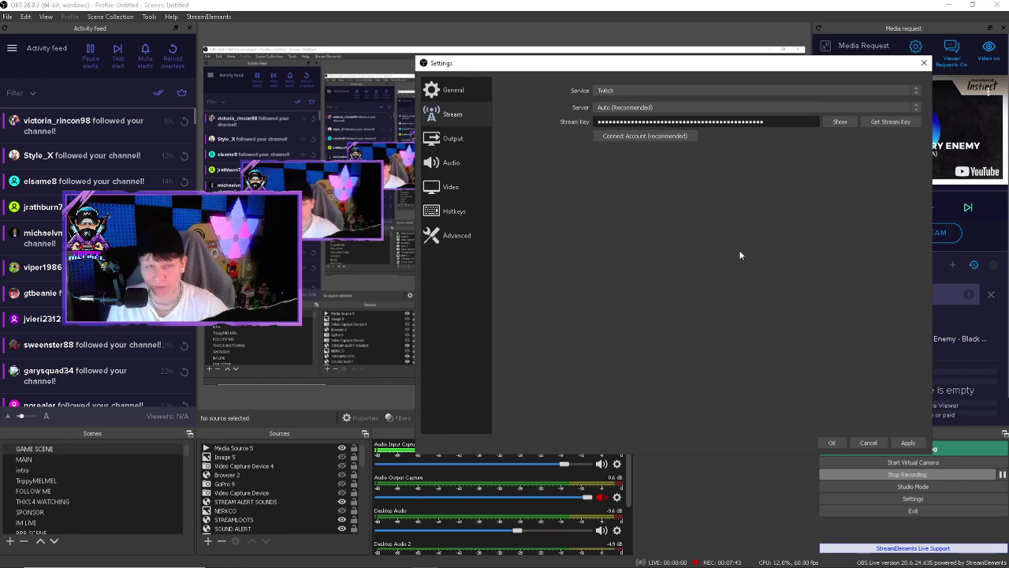
Step: In the streaming output settings, choose CBR rate control and set the bitrate to 6000 Kbps
{"action": "left_click", "coordinate": [453, 142]}
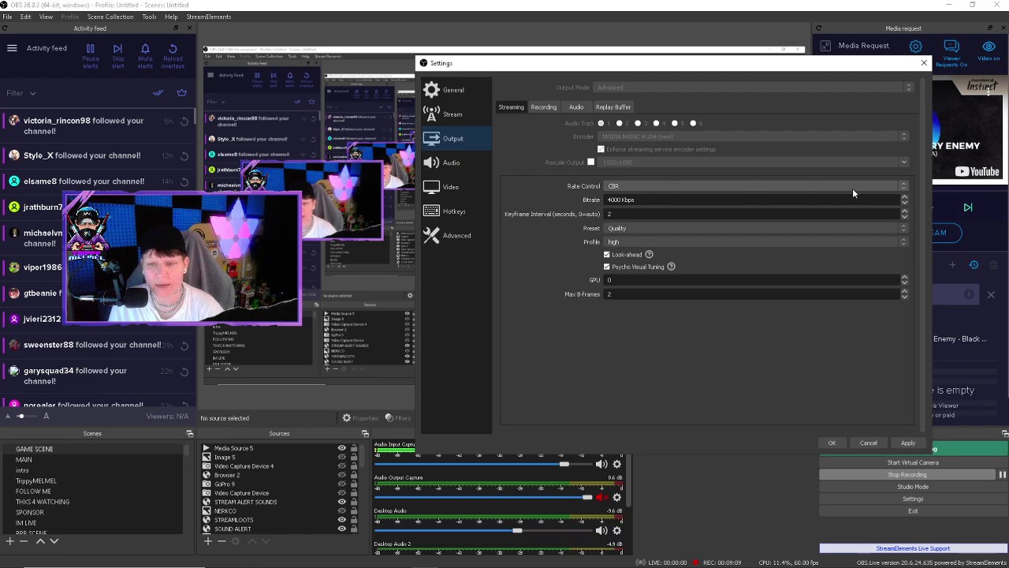
{"action": "left_click", "coordinate": [903, 188]}
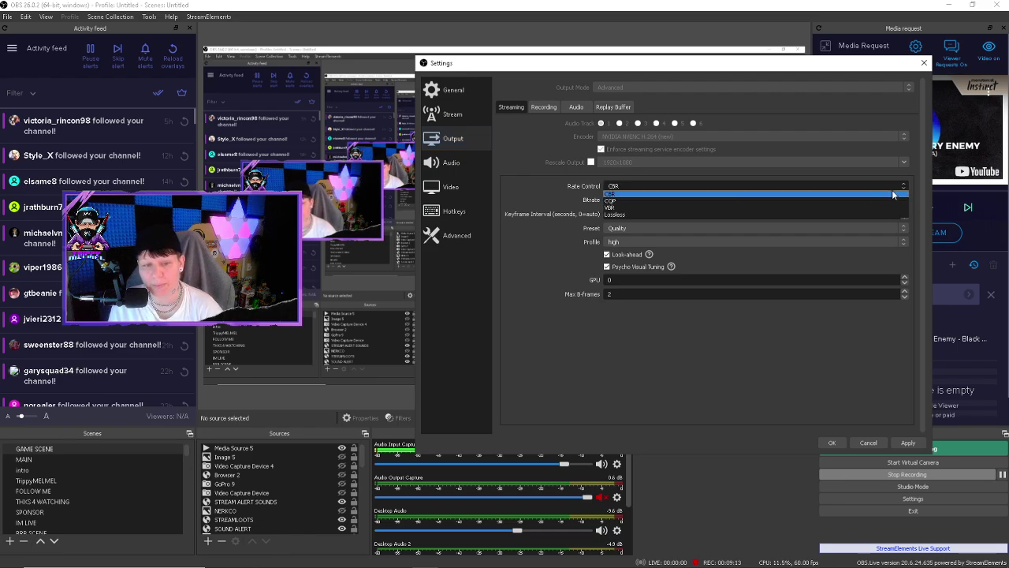
{"action": "left_click", "coordinate": [622, 194]}
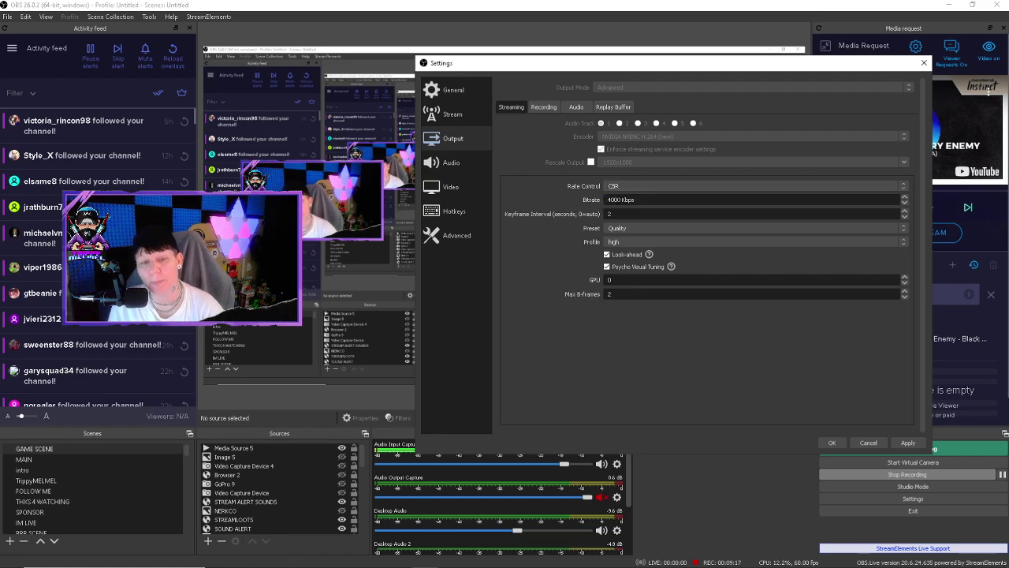
{"action": "key", "text": "BackSpace"}
{"action": "key", "text": "BackSpace"}
{"action": "key", "text": "BackSpace"}
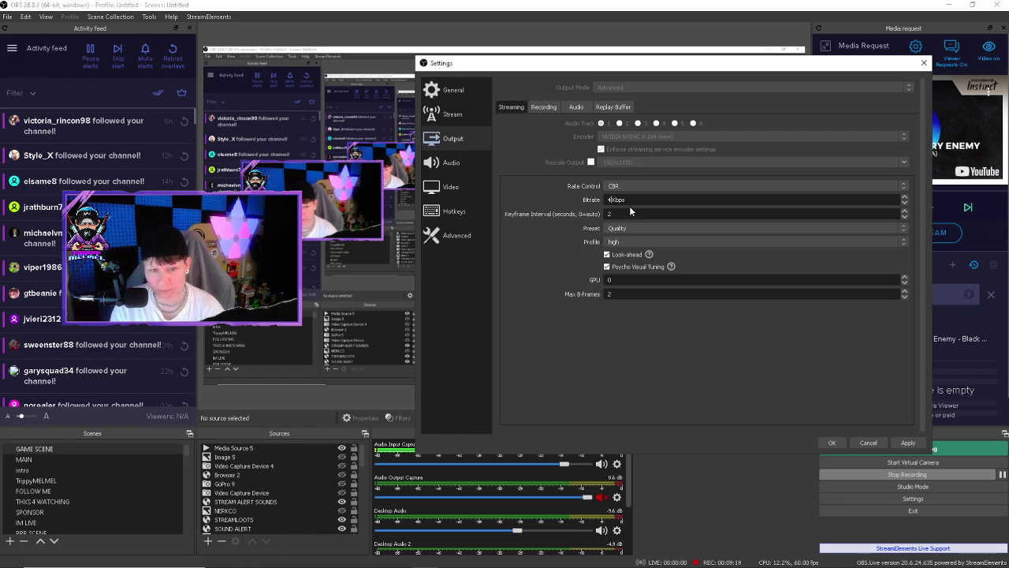
{"action": "type", "text": "6000"}
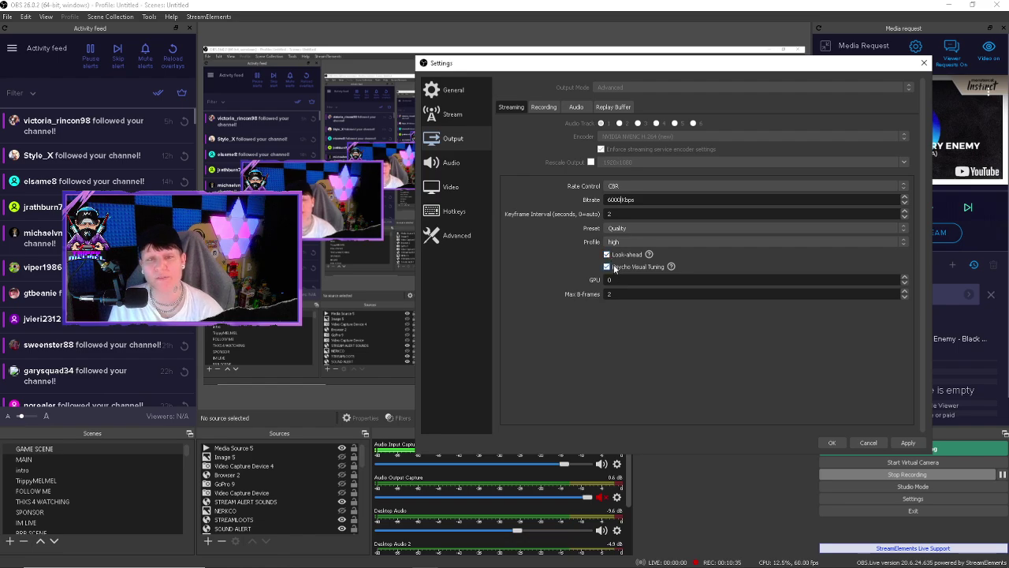
{"action": "mouse_move", "coordinate": [615, 270]}
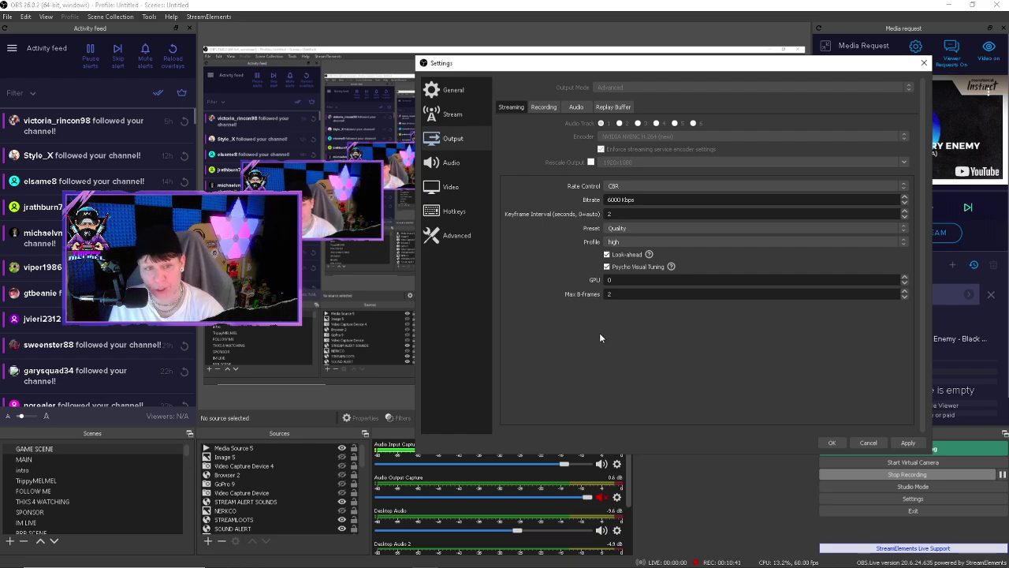
Step: Review the output settings for recording and for the audio tracks
{"action": "left_click", "coordinate": [536, 108]}
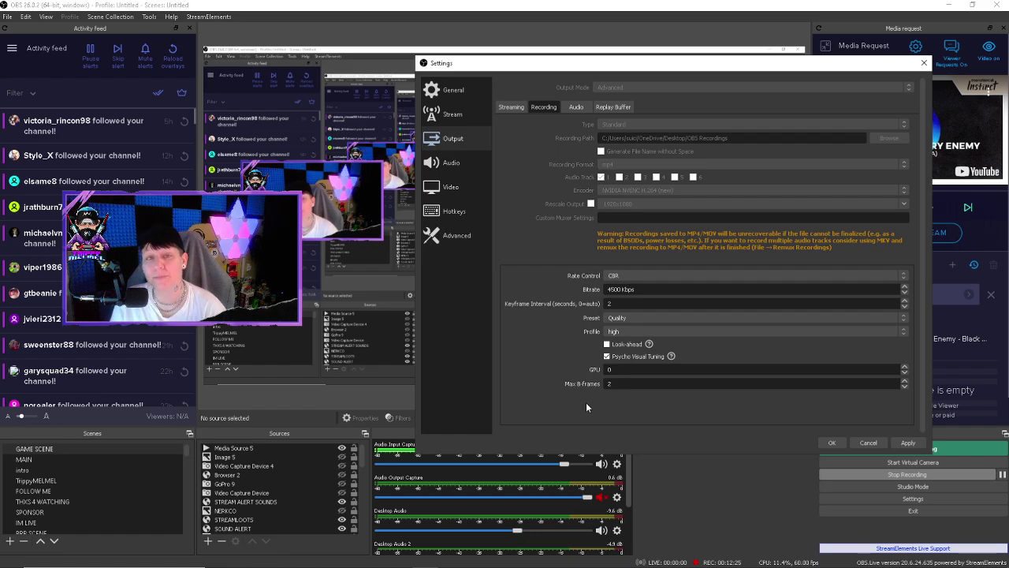
{"action": "left_click", "coordinate": [569, 107]}
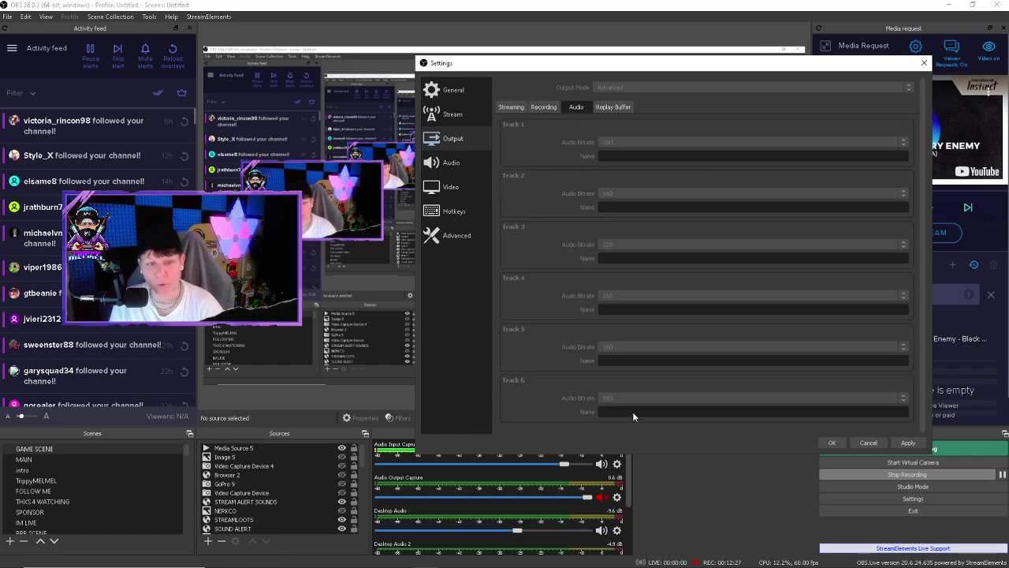
Step: Review the output settings for the audio tracks, the replay buffer and streaming
{"action": "scroll", "coordinate": [645, 277], "scroll_direction": "down", "scroll_amount": 1}
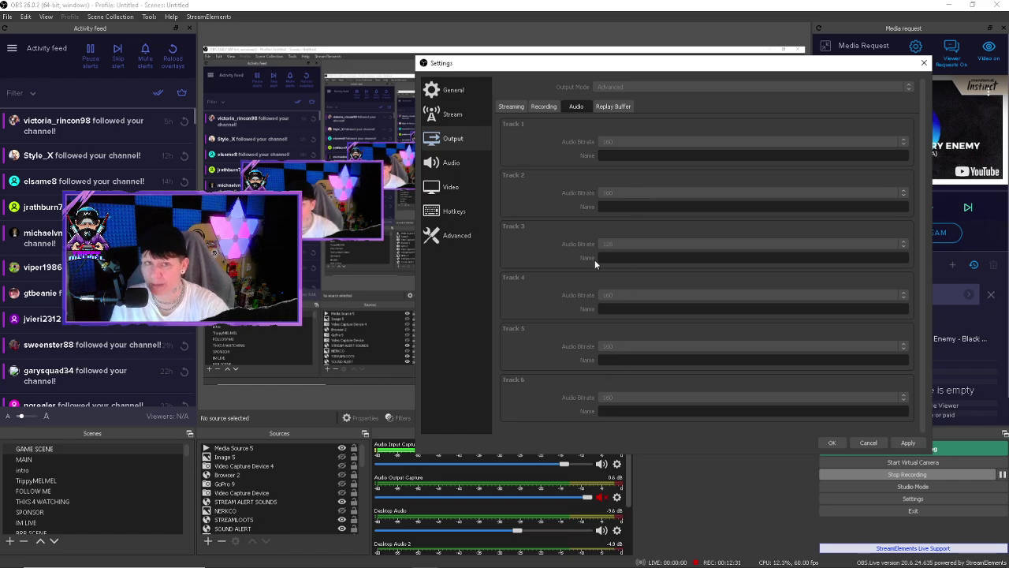
{"action": "left_click", "coordinate": [623, 107]}
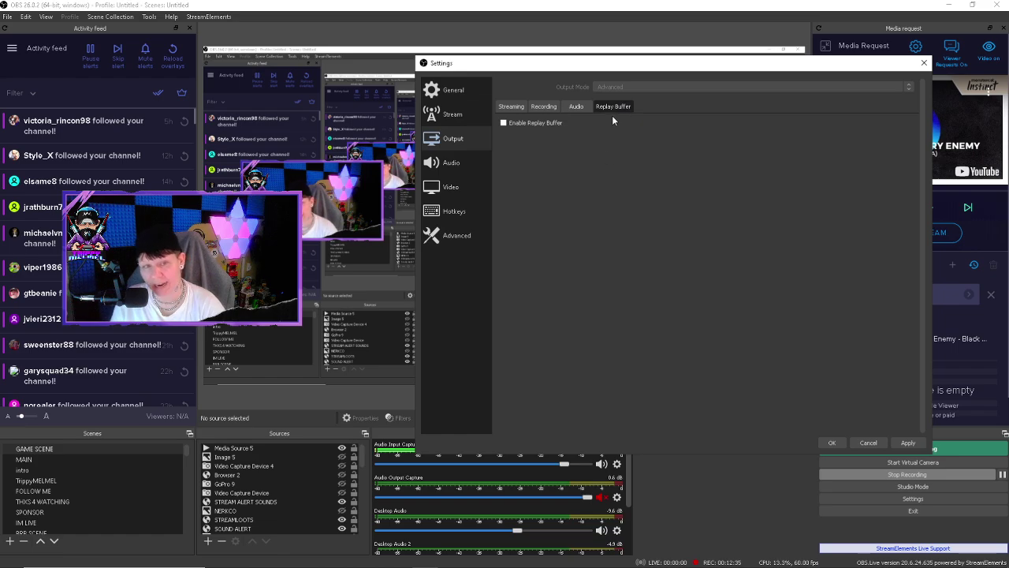
{"action": "left_click", "coordinate": [511, 105]}
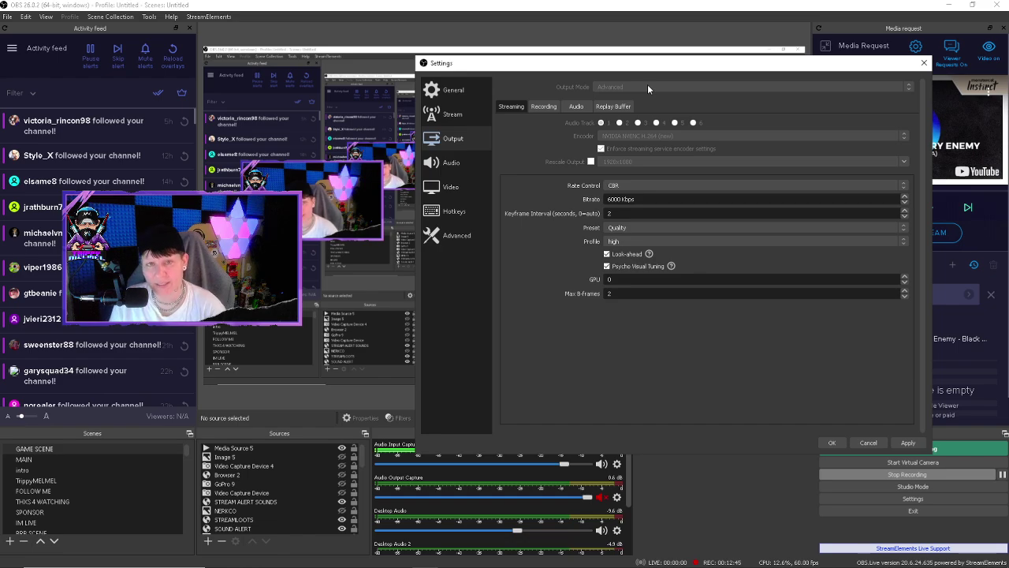
Step: In the audio settings, choose Disabled for Mic/Auxiliary Audio 2, 3 and 4, and review the push-to-mute and push-to-talk options
{"action": "left_click", "coordinate": [463, 164]}
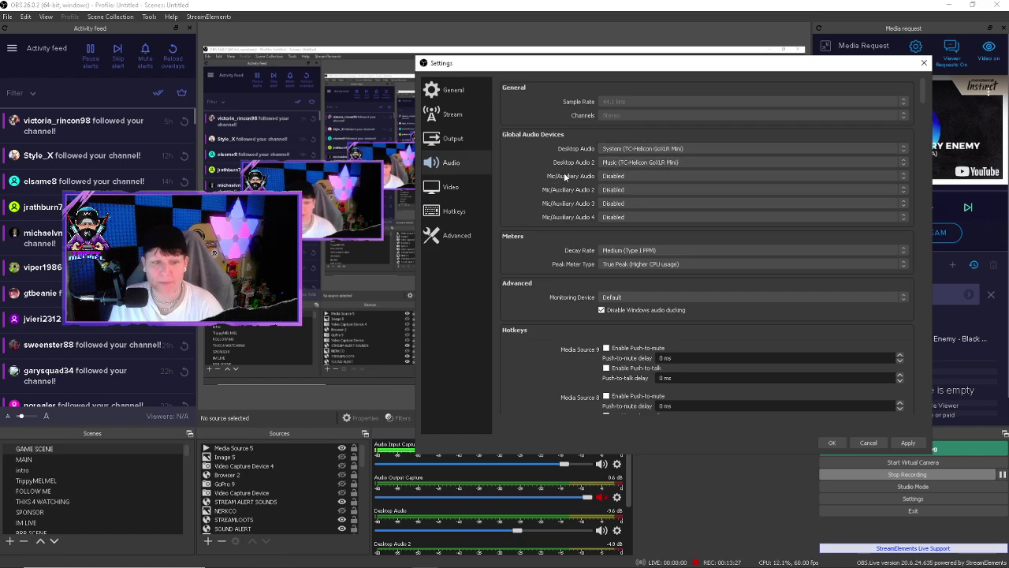
{"action": "left_click", "coordinate": [635, 191]}
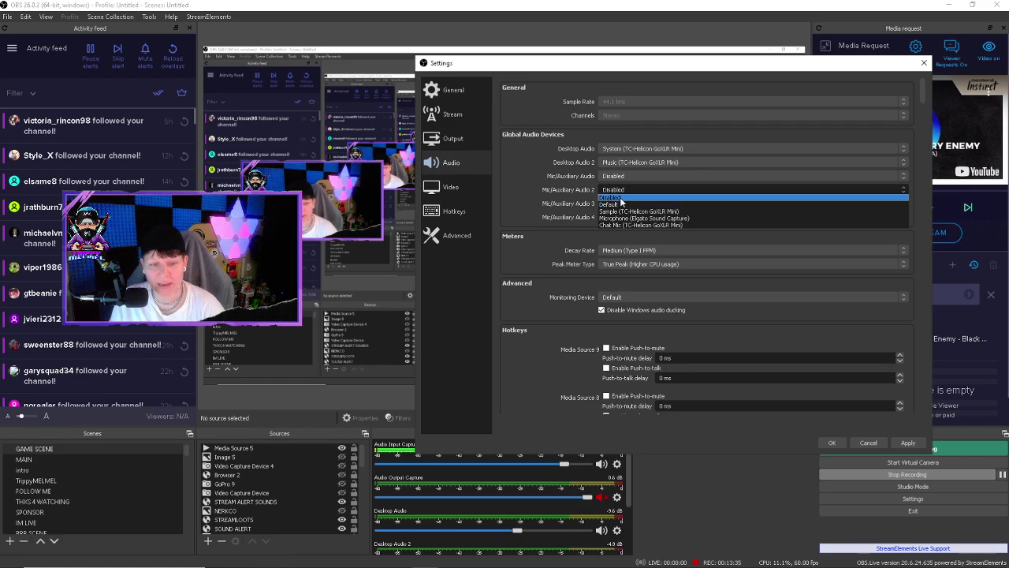
{"action": "left_click", "coordinate": [620, 198]}
{"action": "left_click", "coordinate": [623, 203]}
{"action": "left_click", "coordinate": [623, 204]}
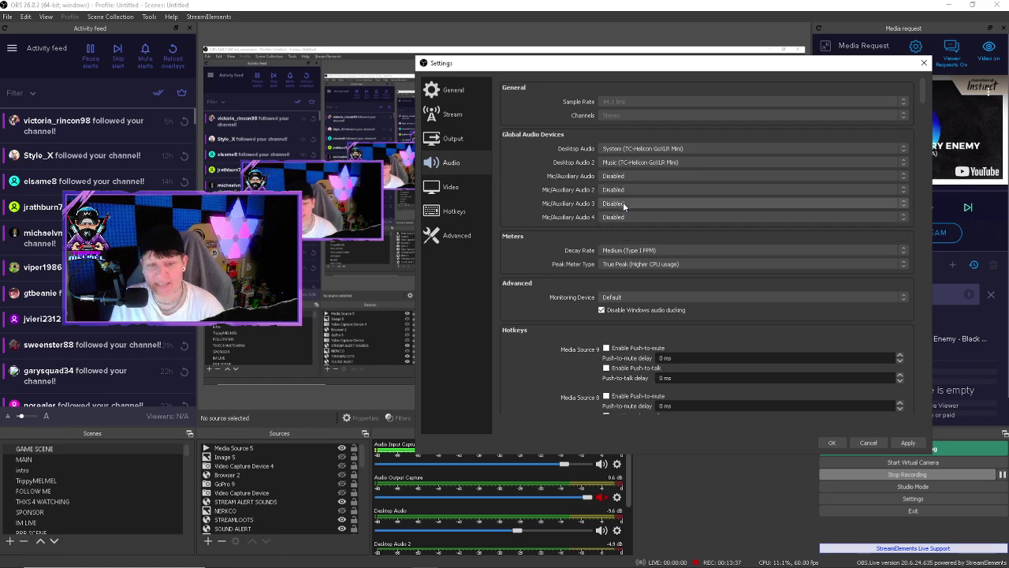
{"action": "left_click", "coordinate": [620, 215]}
{"action": "left_click", "coordinate": [625, 223]}
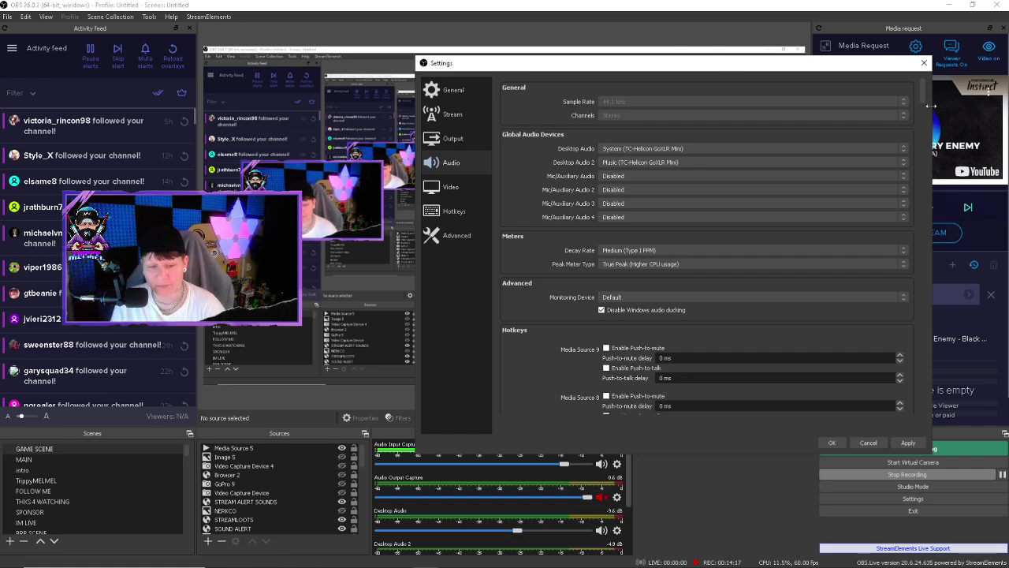
{"action": "scroll", "coordinate": [705, 292], "scroll_direction": "down", "scroll_amount": 5}
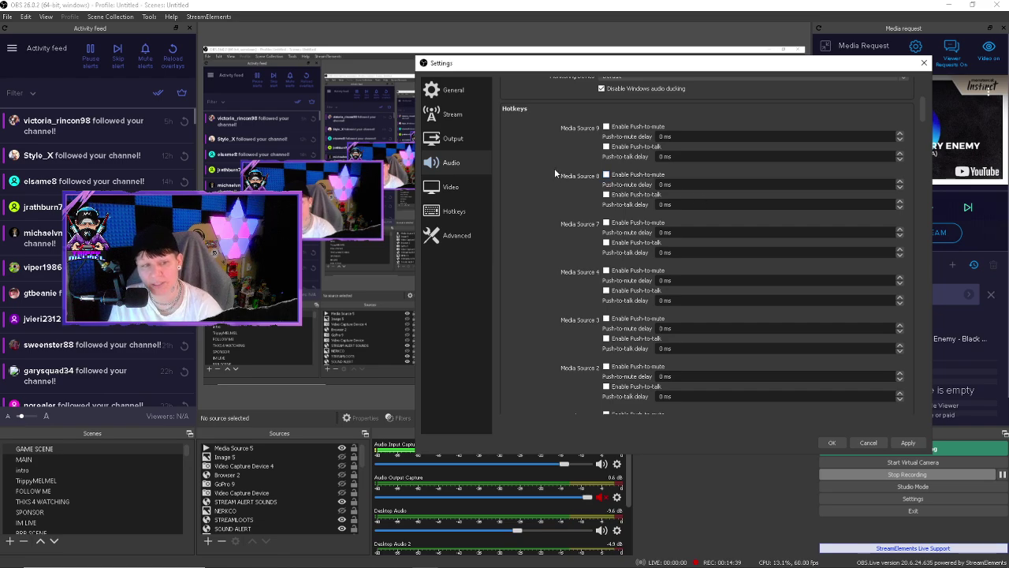
Step: Review the video settings, and assign Backspace as the Start Streaming hotkey
{"action": "left_click", "coordinate": [471, 188]}
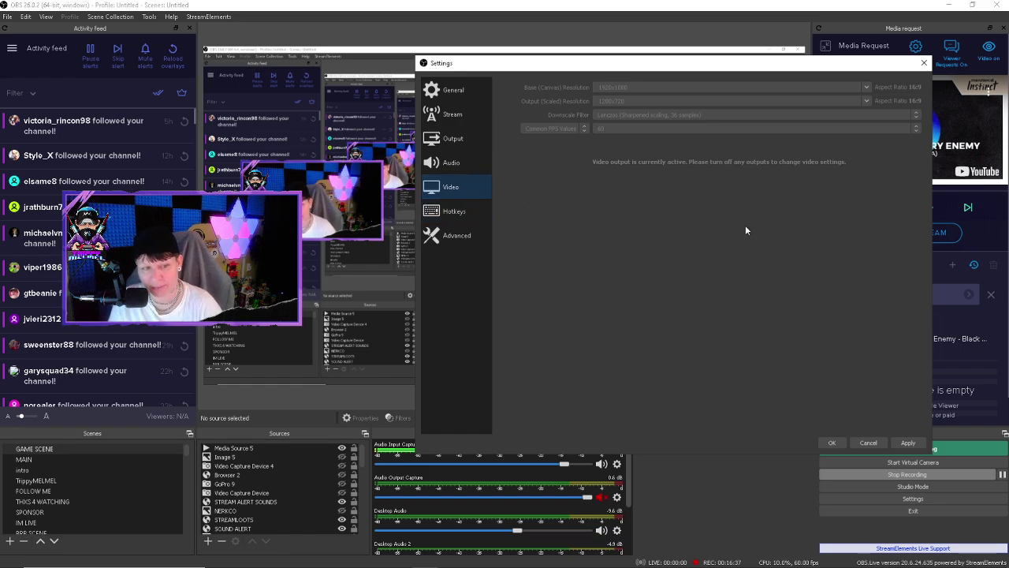
{"action": "left_click", "coordinate": [470, 215]}
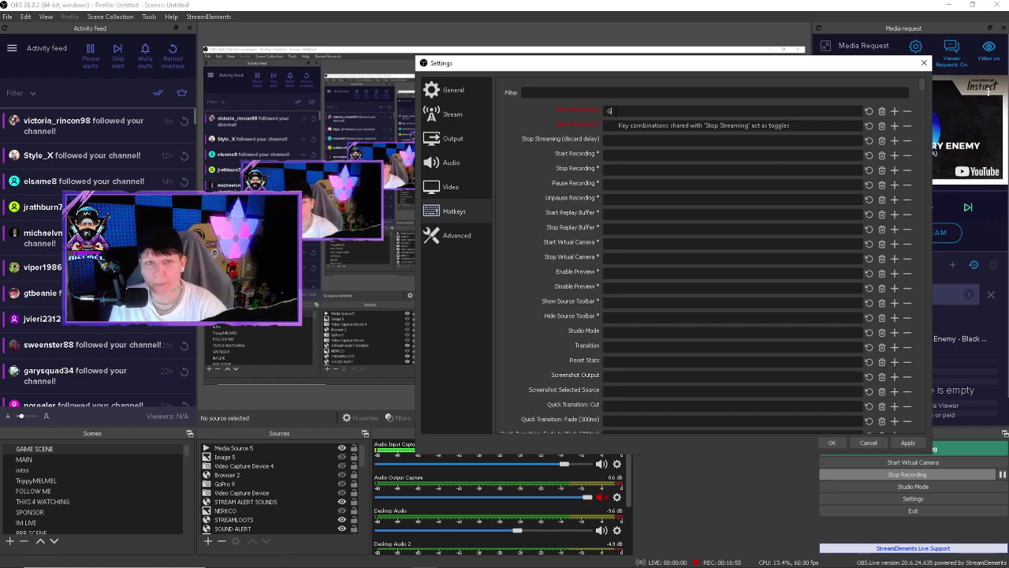
{"action": "key", "text": "BackSpace"}
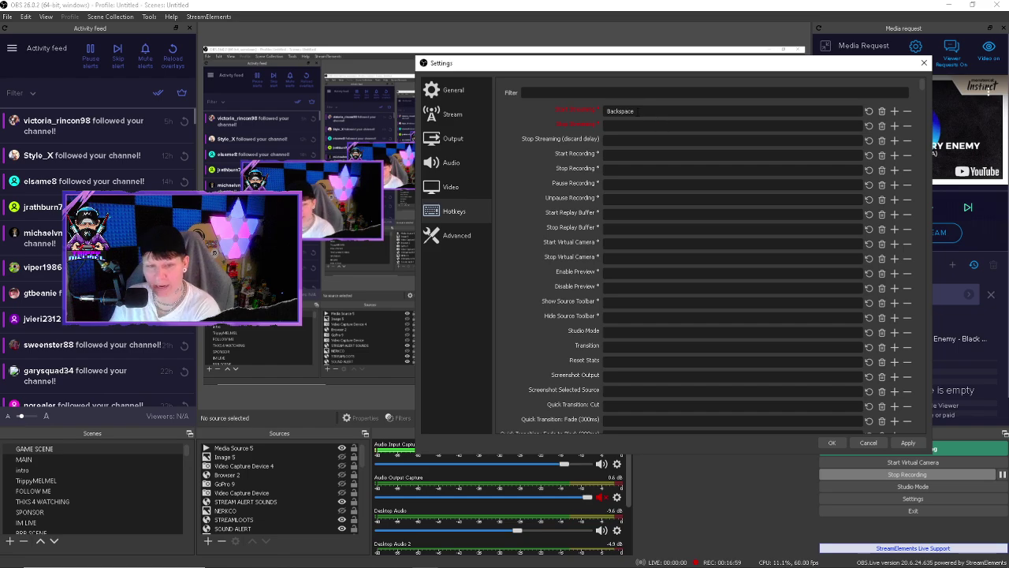
{"action": "left_click_drag", "start_coordinate": [651, 112], "coordinate": [590, 116]}
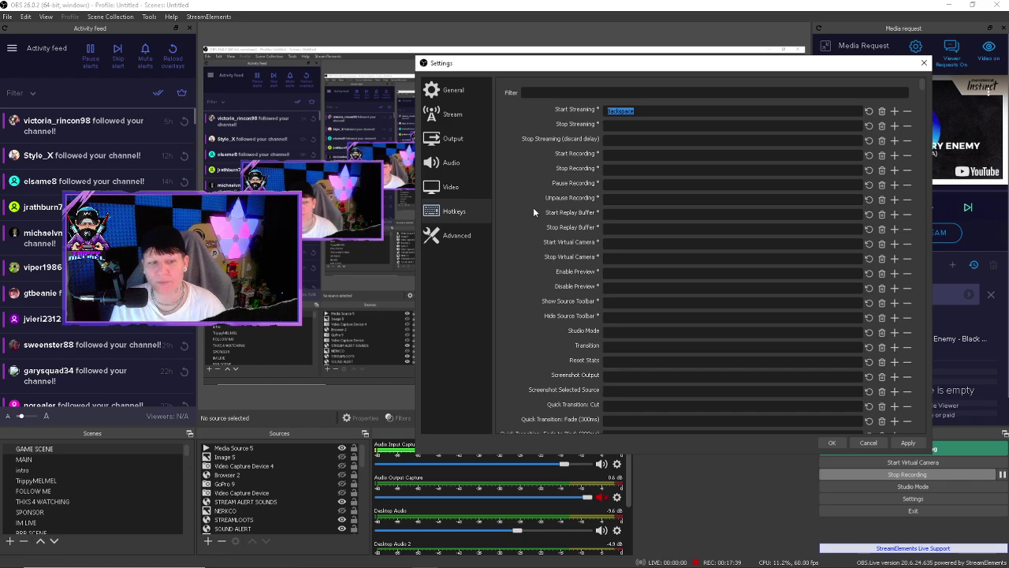
Step: Review the advanced settings for process priority, recording, stream delay, automatic reconnect, network, sources and hotkey focus
{"action": "left_click", "coordinate": [484, 234]}
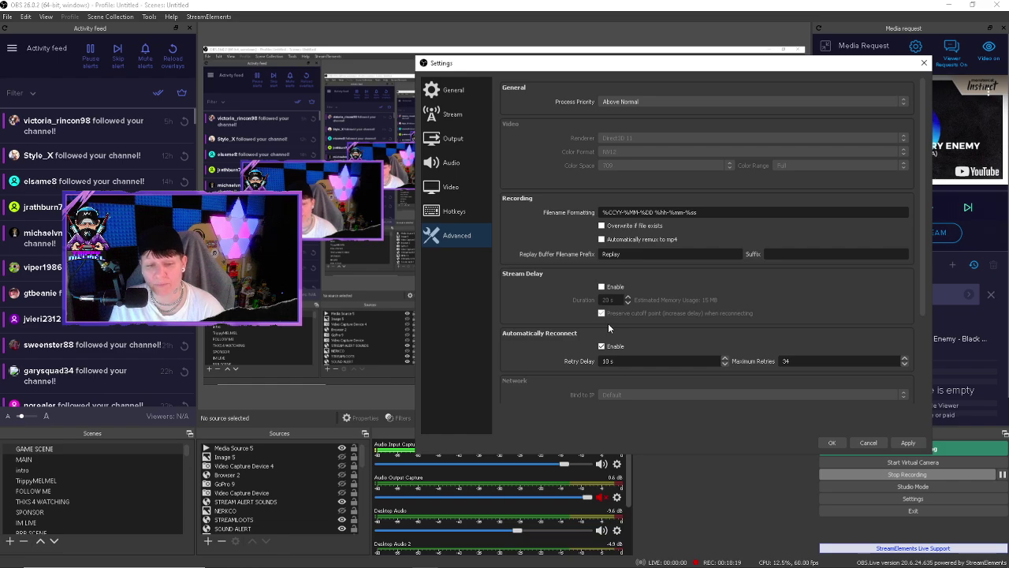
{"action": "scroll", "coordinate": [827, 267], "scroll_direction": "down", "scroll_amount": 2}
{"action": "scroll", "coordinate": [826, 266], "scroll_direction": "down", "scroll_amount": 1}
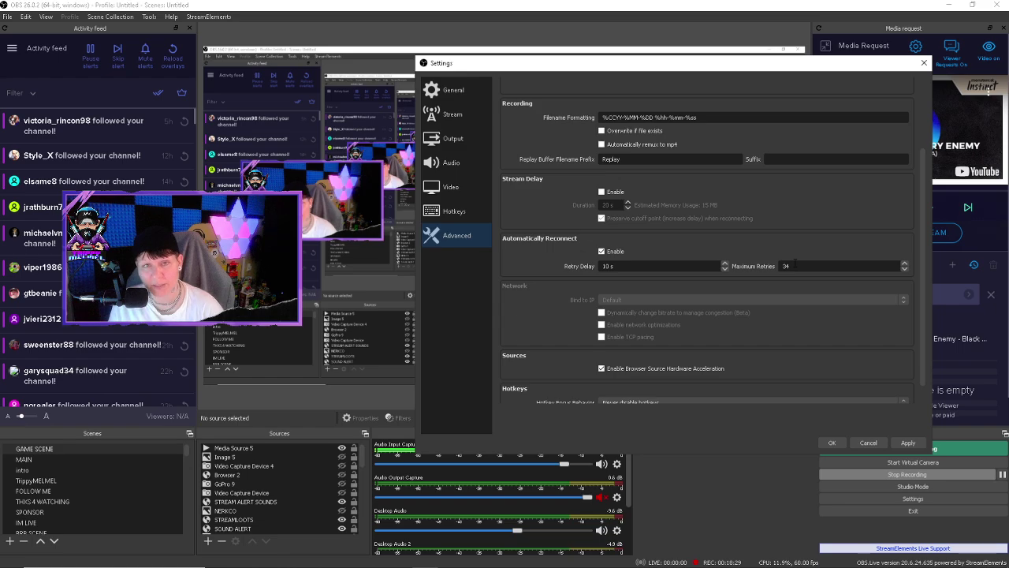
{"action": "scroll", "coordinate": [783, 289], "scroll_direction": "down", "scroll_amount": 1}
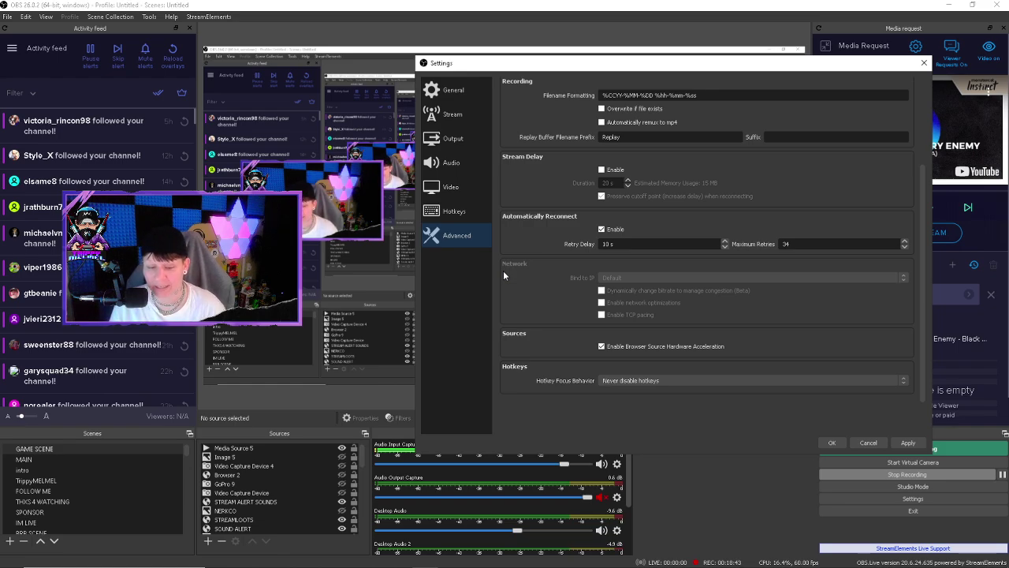
Step: In the general settings, change the theme to Acri, apply it and close the settings
{"action": "left_click", "coordinate": [457, 93]}
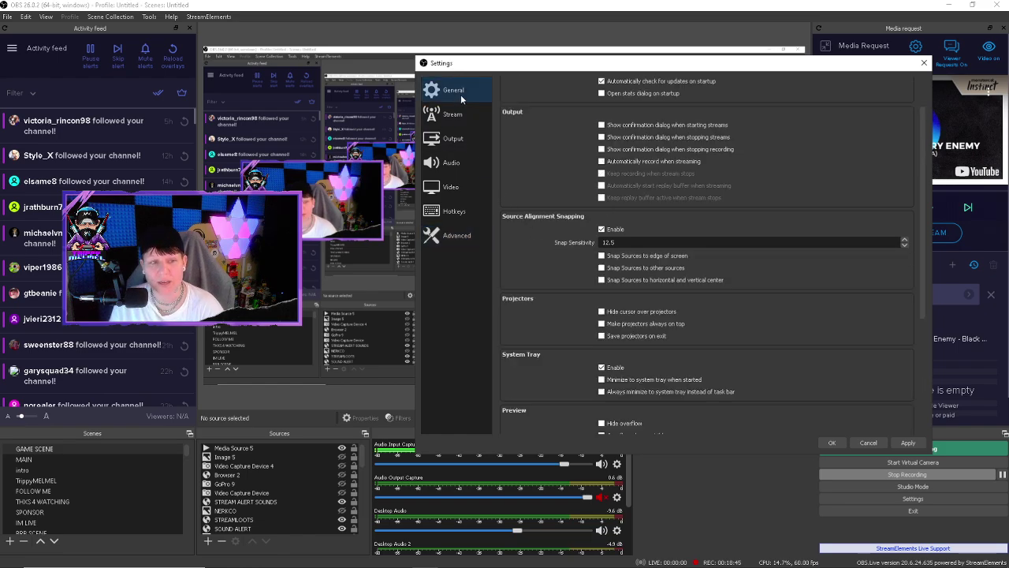
{"action": "scroll", "coordinate": [585, 243], "scroll_direction": "up", "scroll_amount": 2}
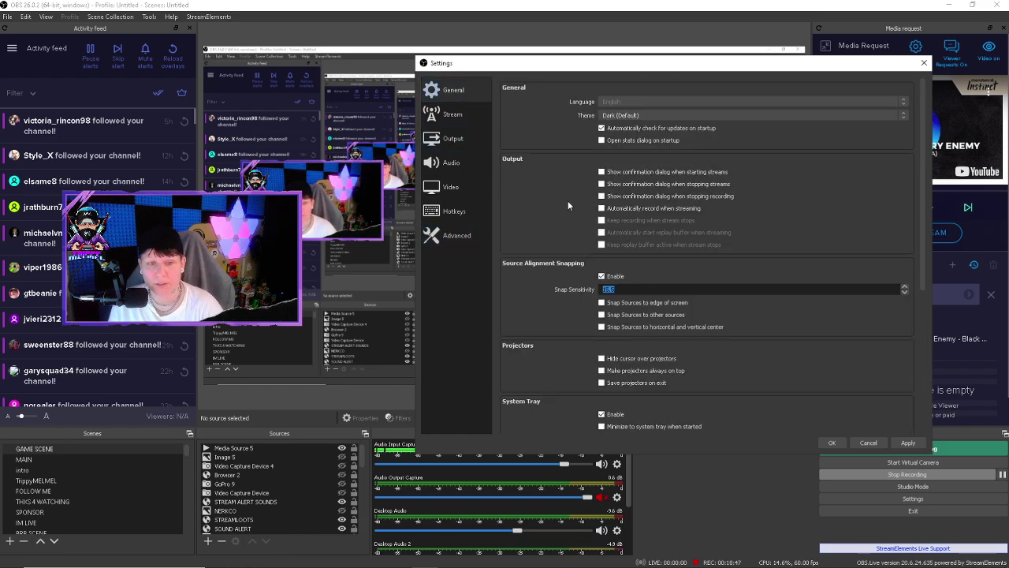
{"action": "left_click", "coordinate": [674, 119]}
{"action": "left_click", "coordinate": [650, 123]}
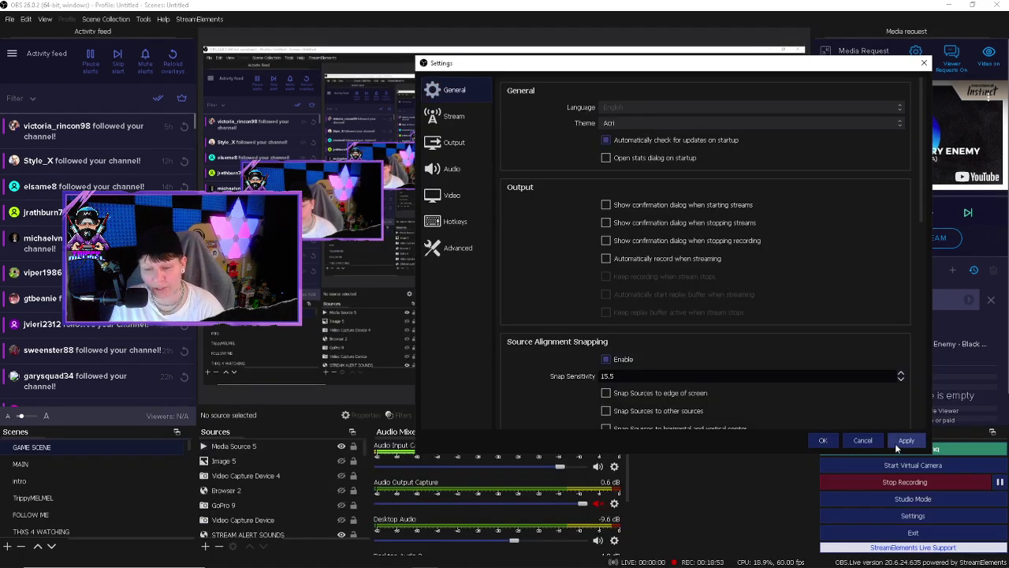
{"action": "left_click", "coordinate": [864, 441]}
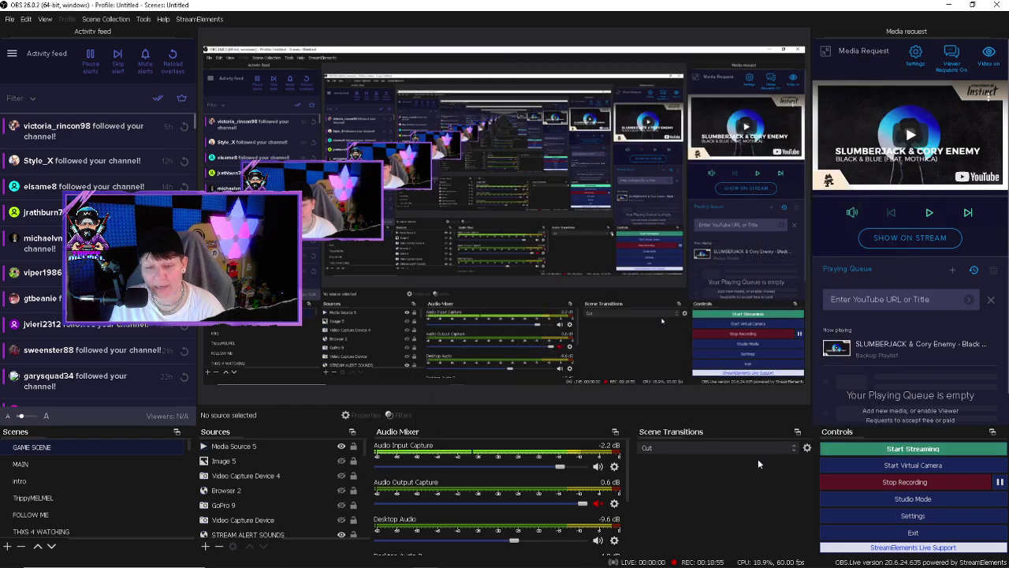